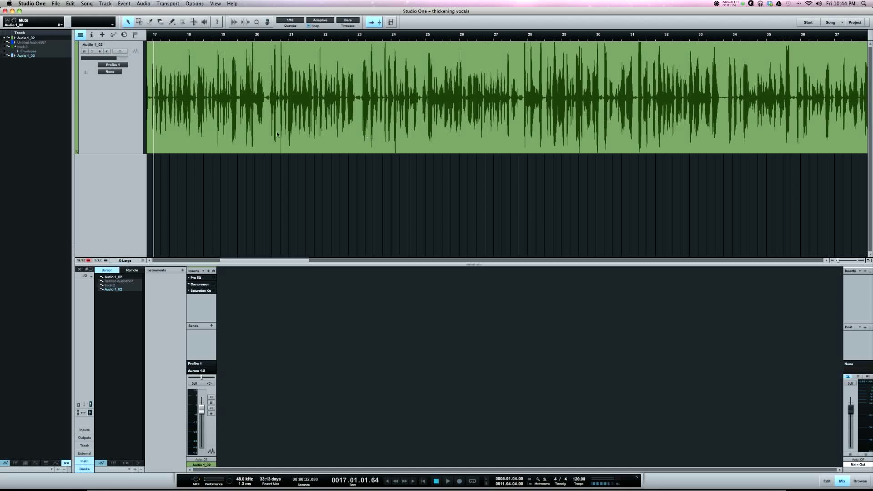
- Open the Pro EQ on the vocal track and play the vocal with the EQ bypassed
left_click(197, 277)
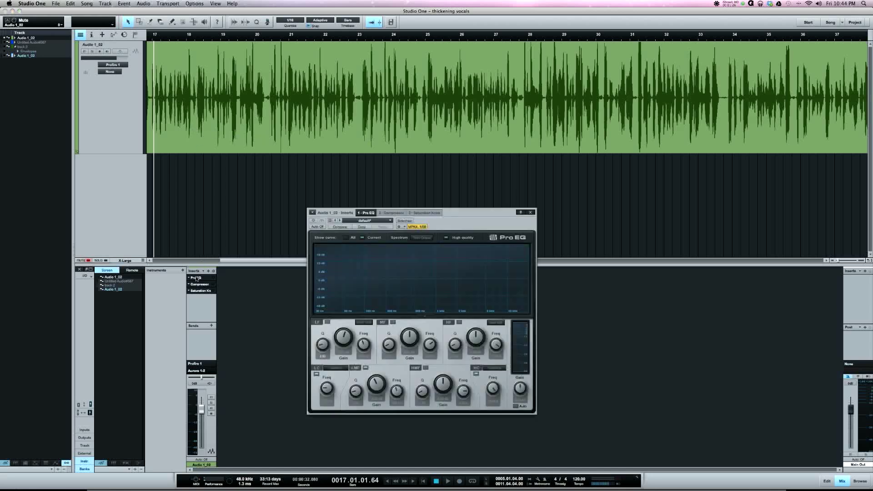
left_click(313, 220)
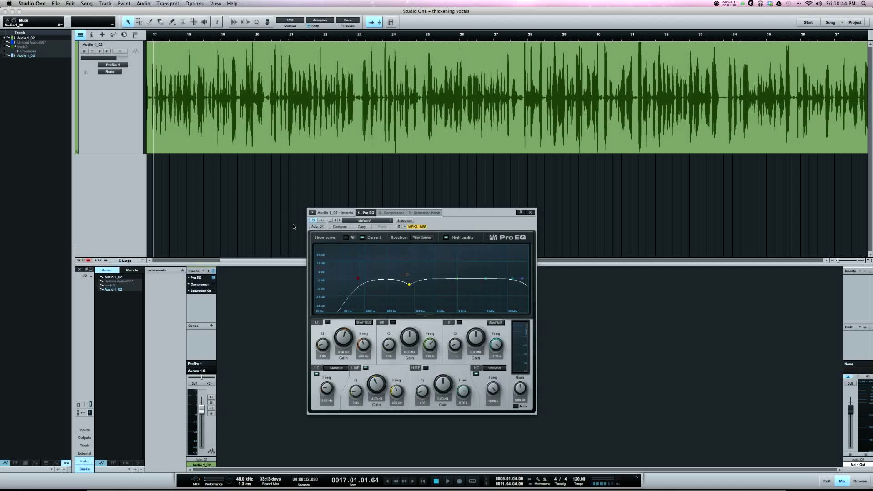
left_click(313, 220)
key("space")
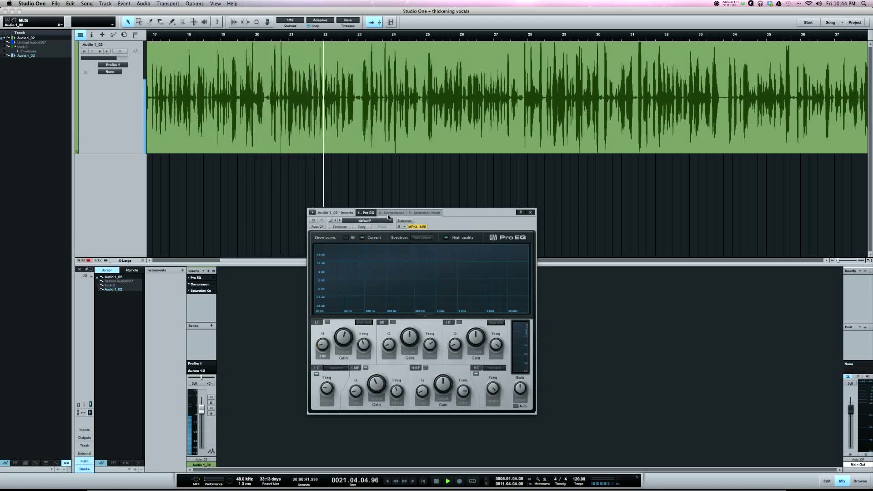
key("space")
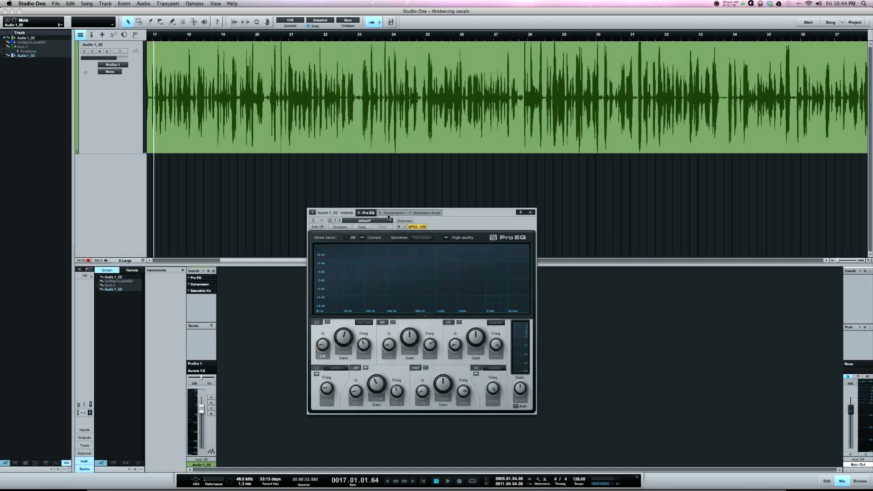
- Play the vocal, activate the Pro EQ during playback and enable its low-frequency (LF) band
left_click(315, 220)
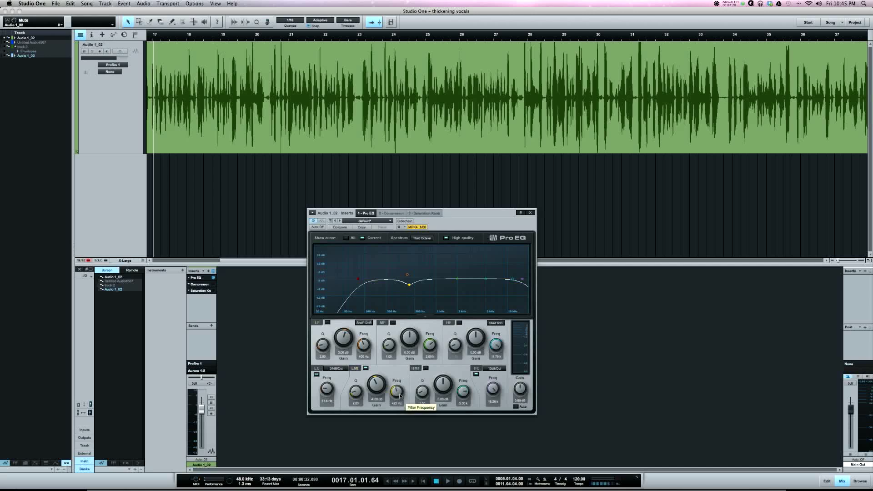
left_click(315, 221)
key("space")
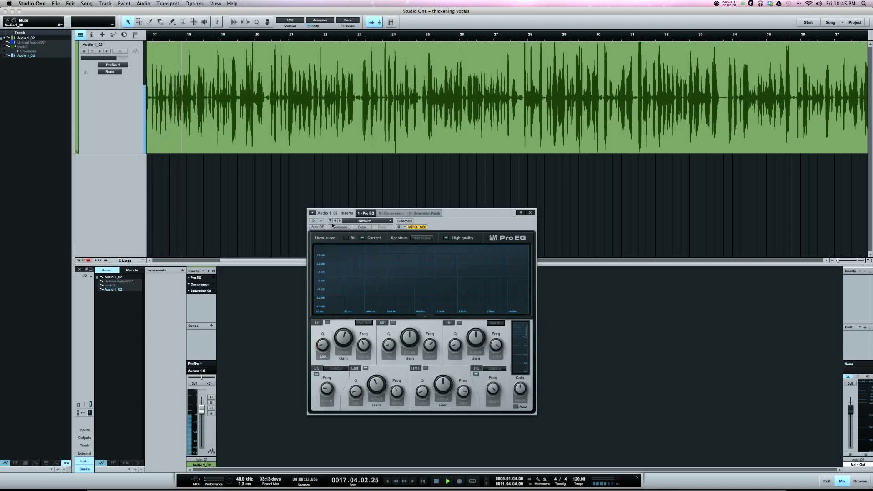
left_click(313, 222)
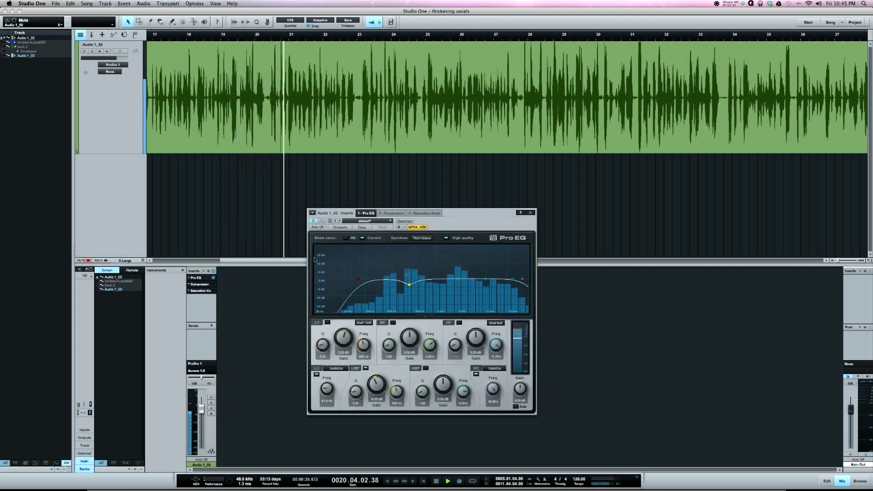
left_click(327, 322)
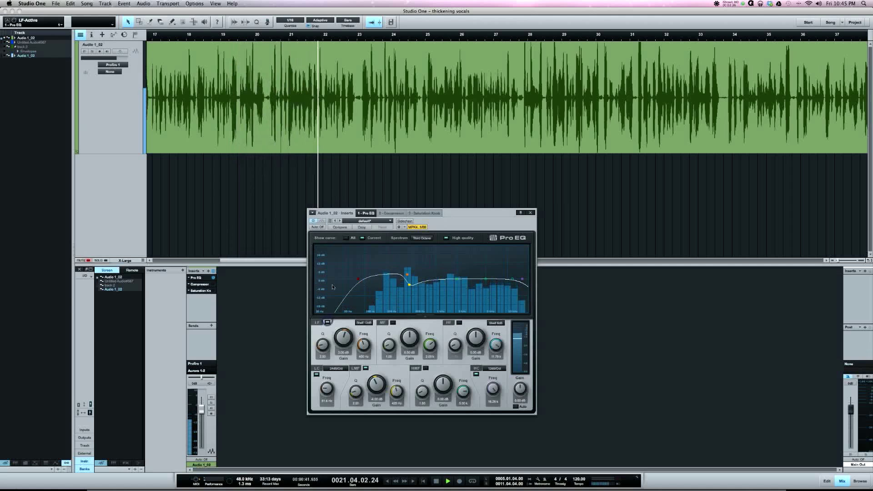
- Compare the playing vocal with the Pro EQ bypassed and active, and stop playback
left_click(313, 221)
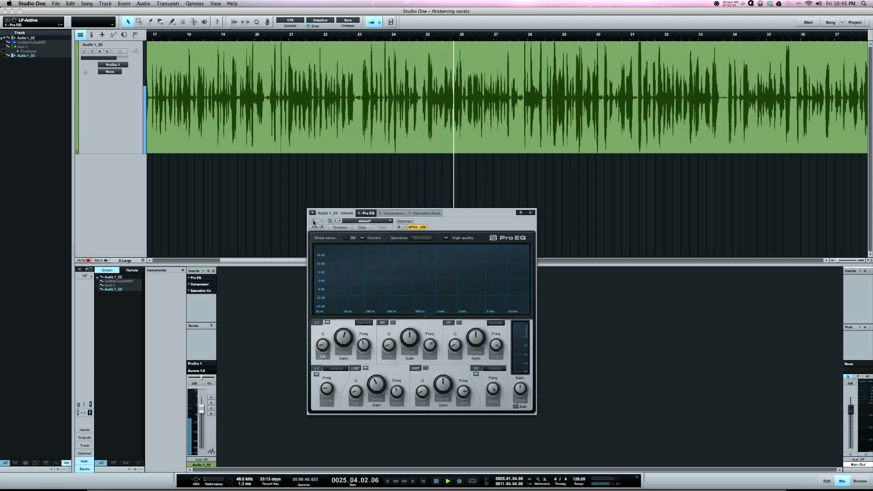
left_click(313, 221)
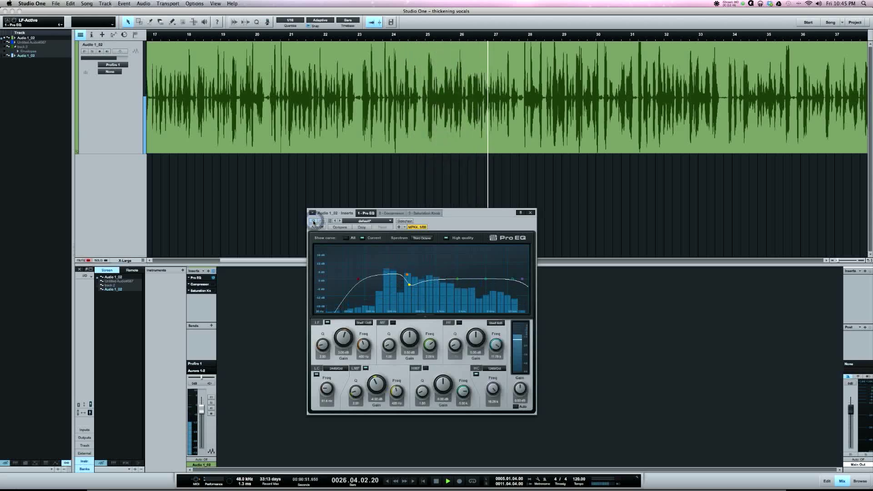
key("space")
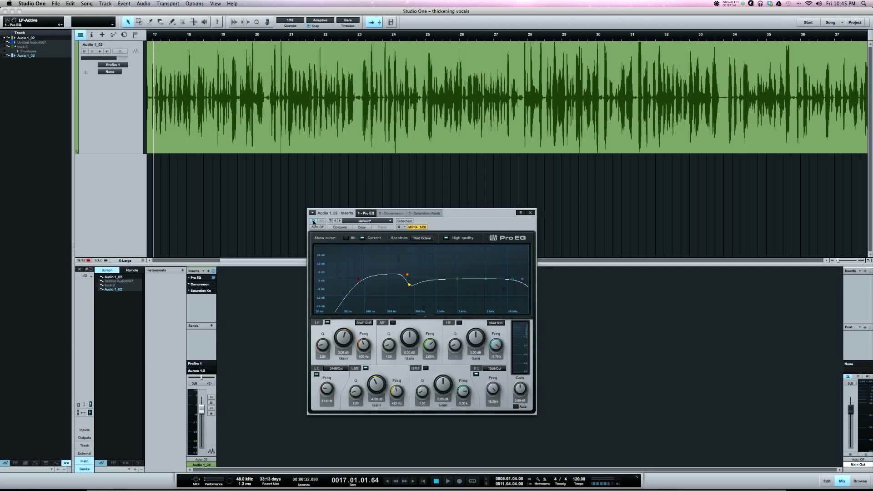
left_click(313, 221)
- Open the vocal track's Compressor insert and activate it while the vocal plays
double_click(205, 284)
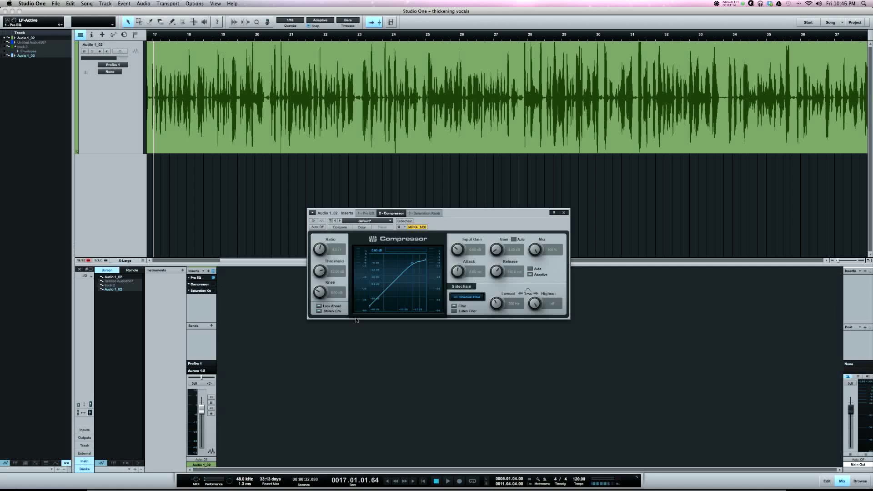
left_click_drag(459, 216, 466, 244)
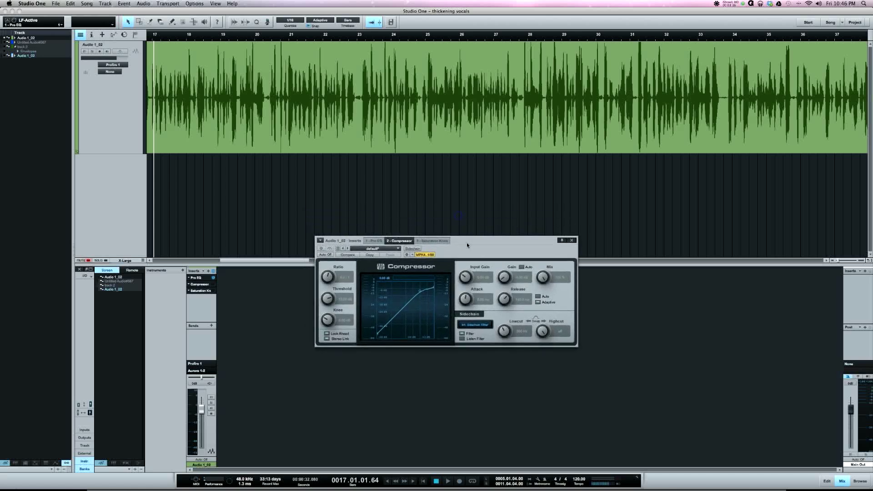
key("space")
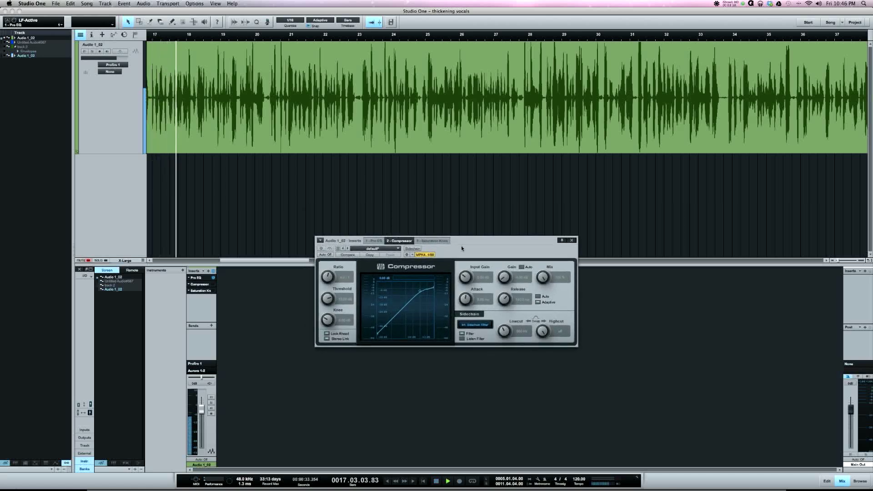
left_click(320, 248)
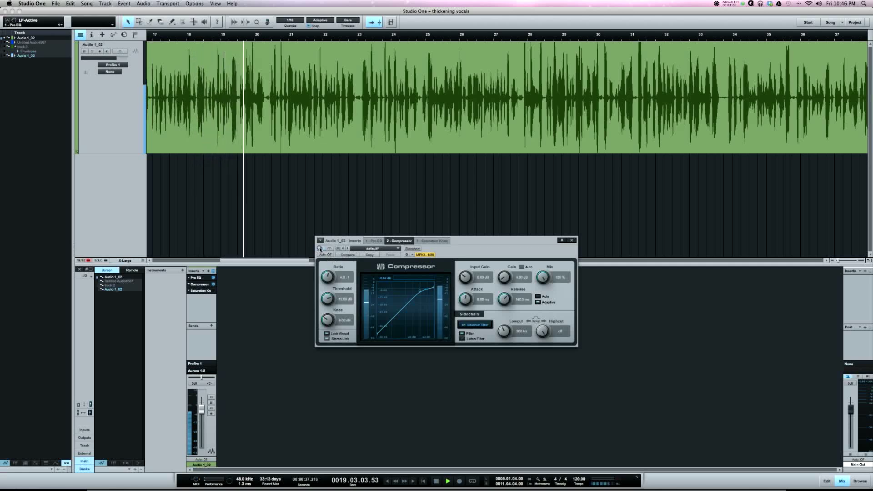
left_click_drag(476, 241, 476, 247)
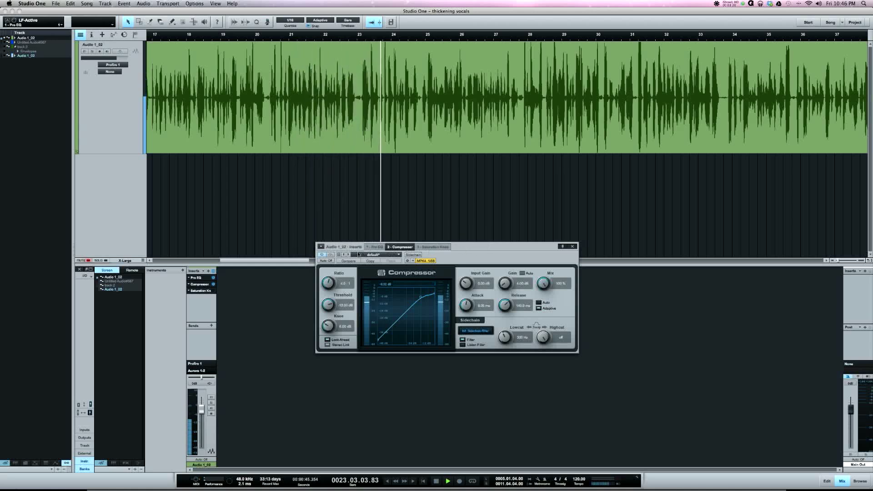
- Compare the playing vocal with the Compressor bypassed and active, and stop playback
left_click(322, 254)
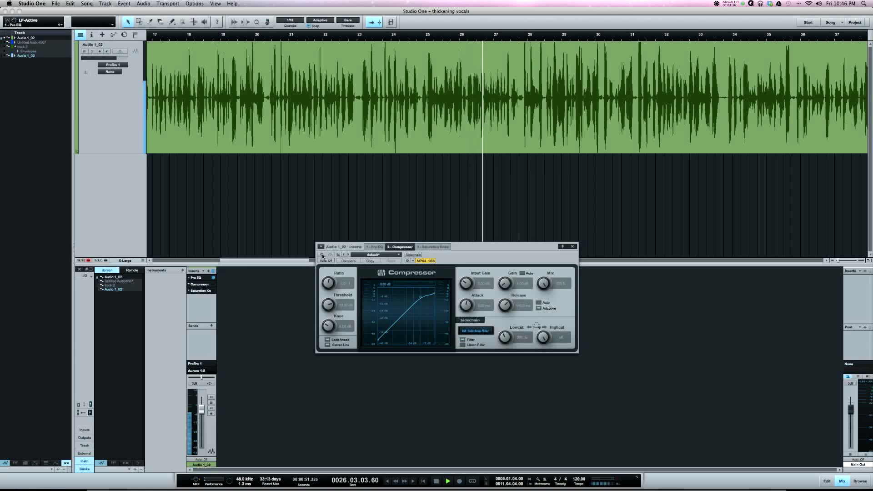
left_click(322, 254)
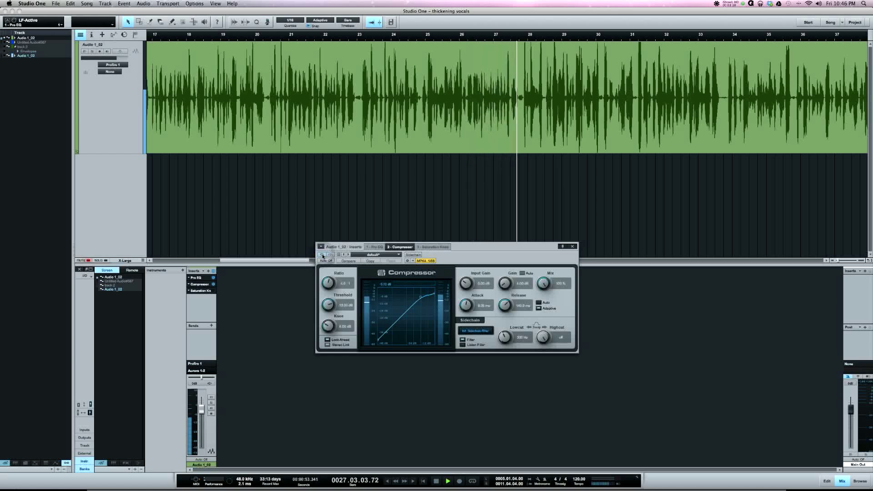
key("space")
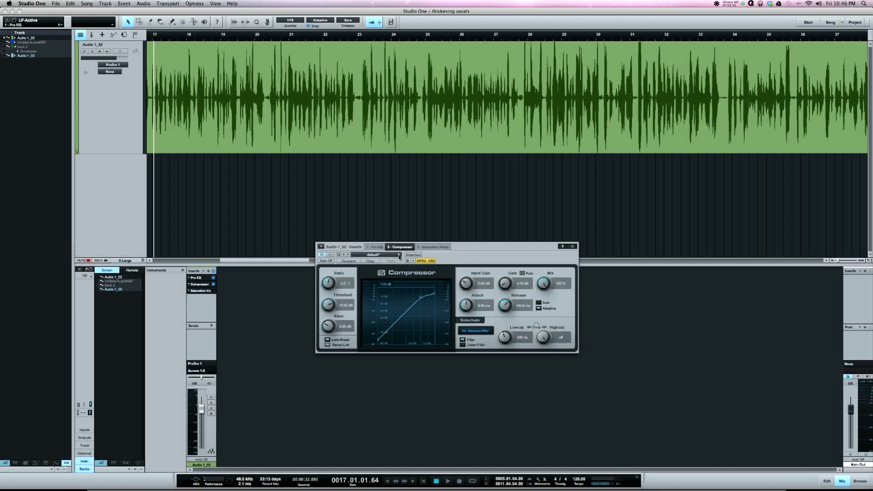
- Check the Pro EQ curve and set the Compressor's sidechain low-cut frequency to about 400 Hz
left_click(374, 247)
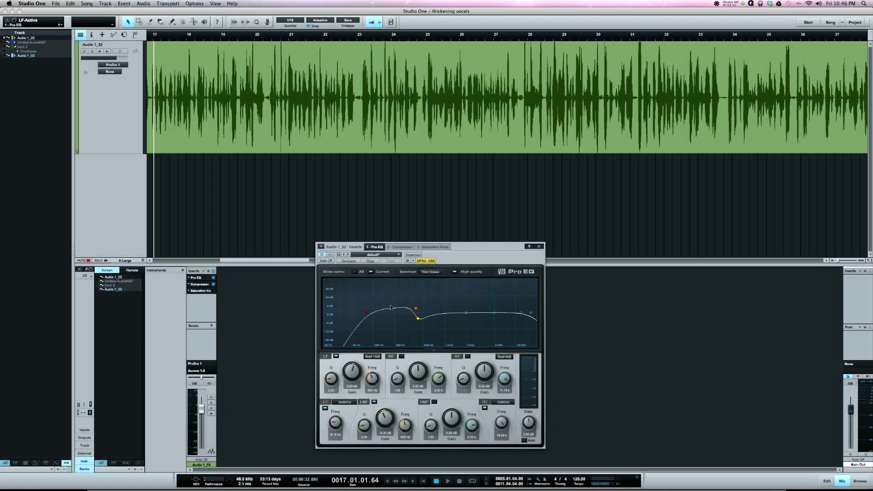
left_click(400, 247)
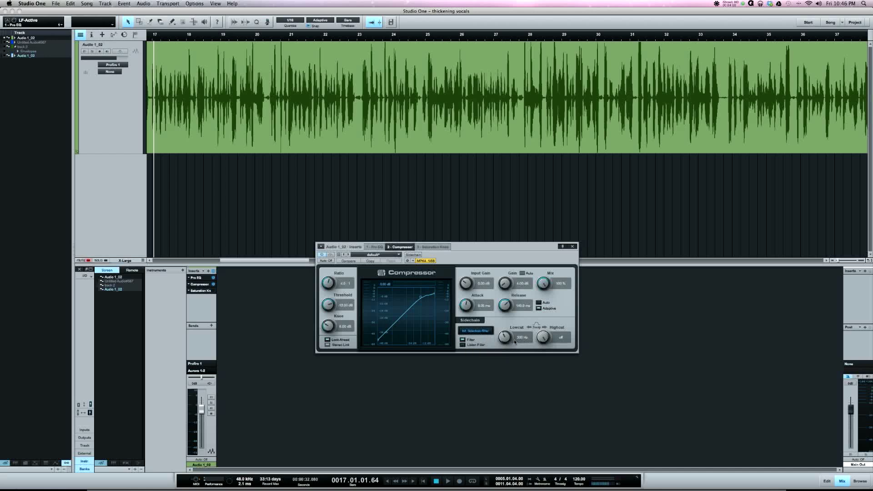
left_click_drag(505, 339, 505, 338)
left_click_drag(504, 337, 505, 339)
- Review the Pro EQ's low-frequency curve against the Compressor's sidechain filter settings
left_click(376, 248)
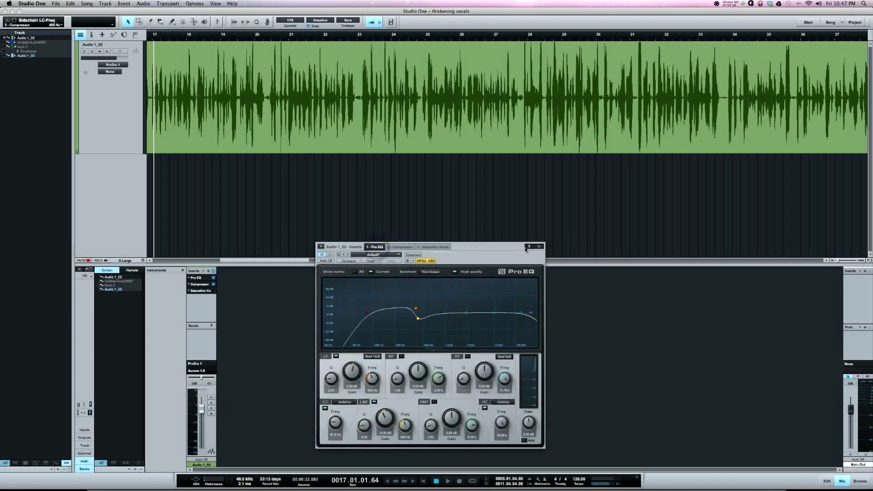
left_click(400, 247)
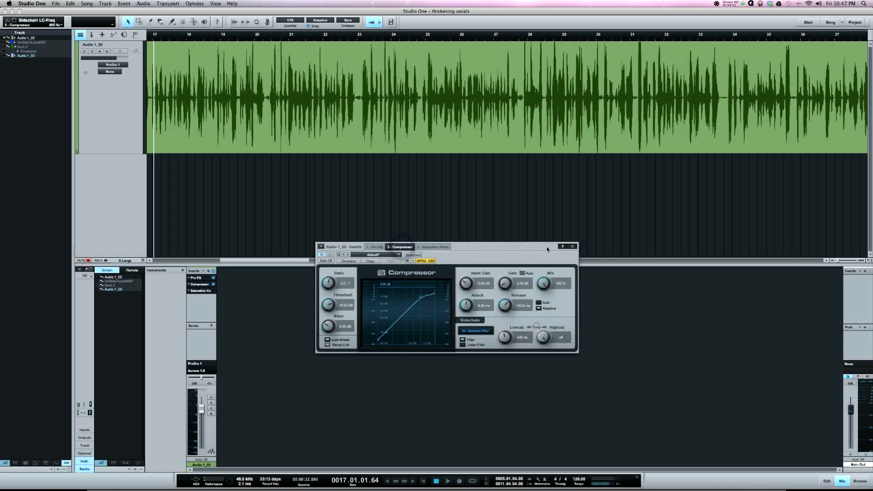
left_click(374, 247)
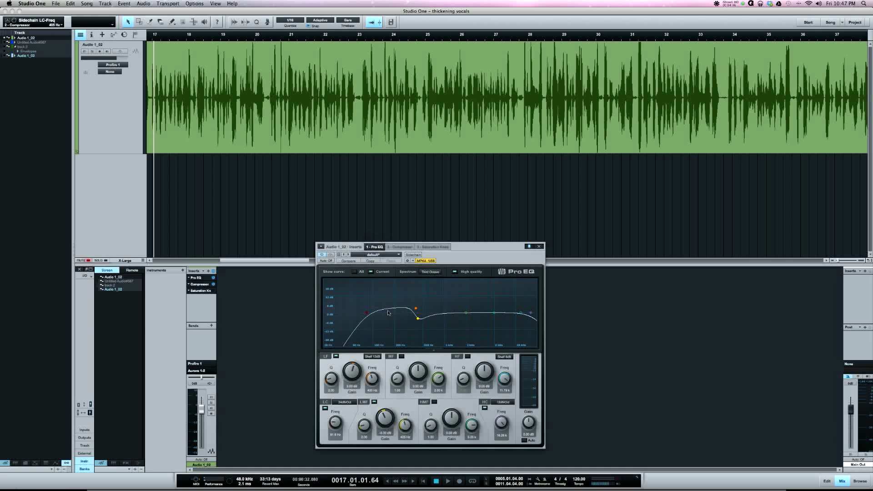
left_click(399, 247)
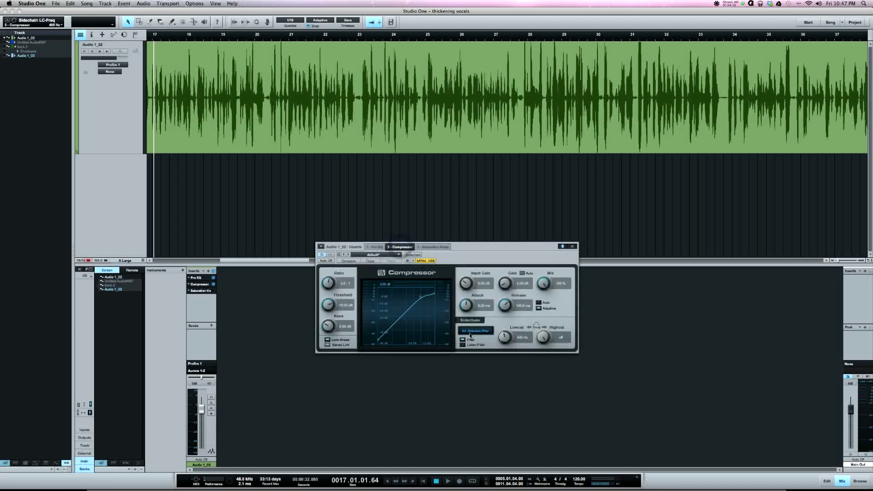
- Play the vocal with the Compressor's internal sidechain filter off, and switch the filter back on during playback
left_click(472, 332)
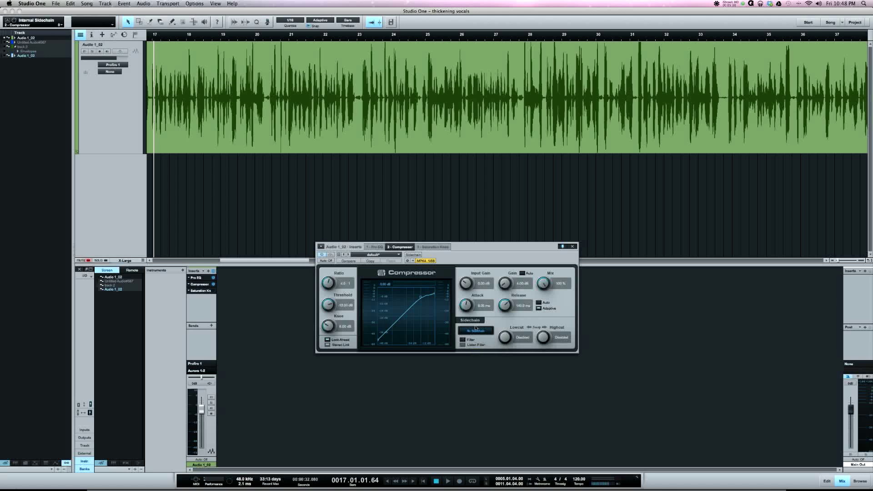
key("space")
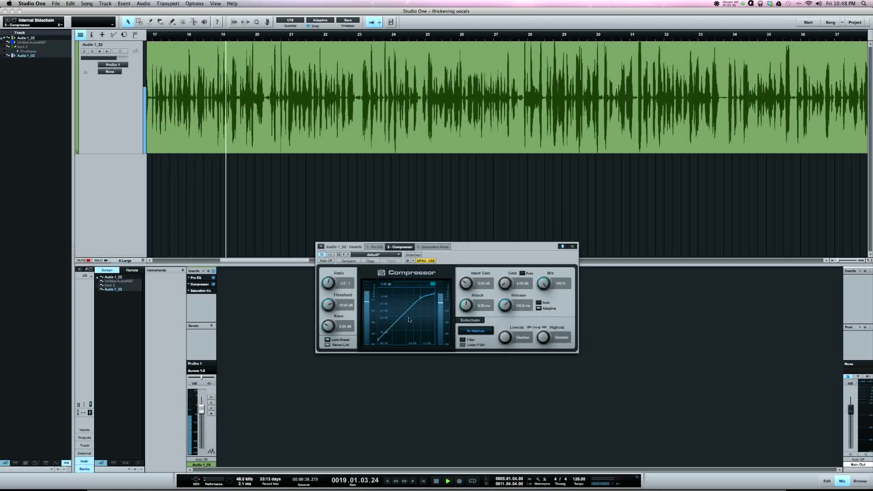
left_click(462, 340)
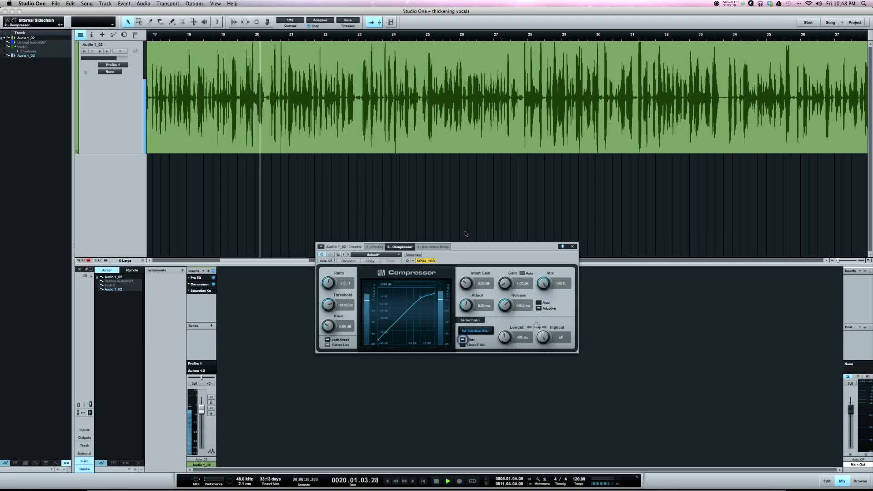
- Show the Pro EQ together with the Compressor, placing the Compressor window above the EQ window
left_click_drag(465, 252, 447, 227)
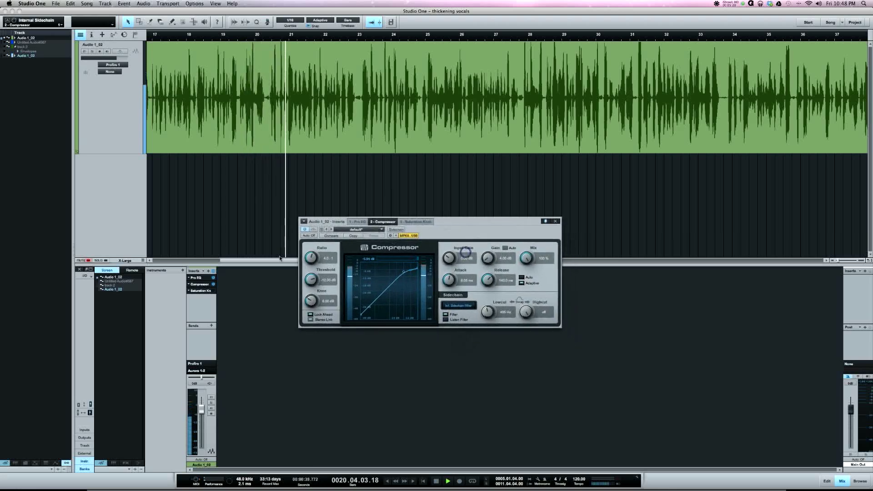
double_click(195, 278)
left_click_drag(424, 242, 445, 145)
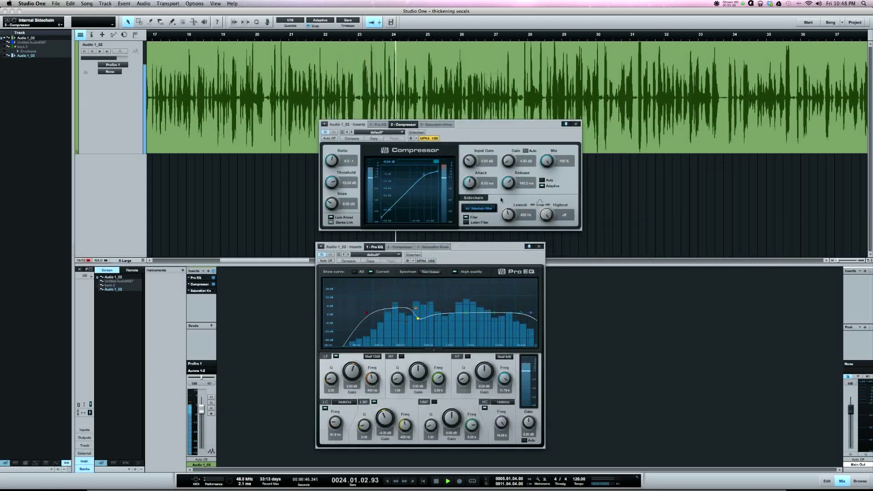
- Compare the Compressor's gain reduction with its sidechain filter off and on, and stop playback
left_click(466, 217)
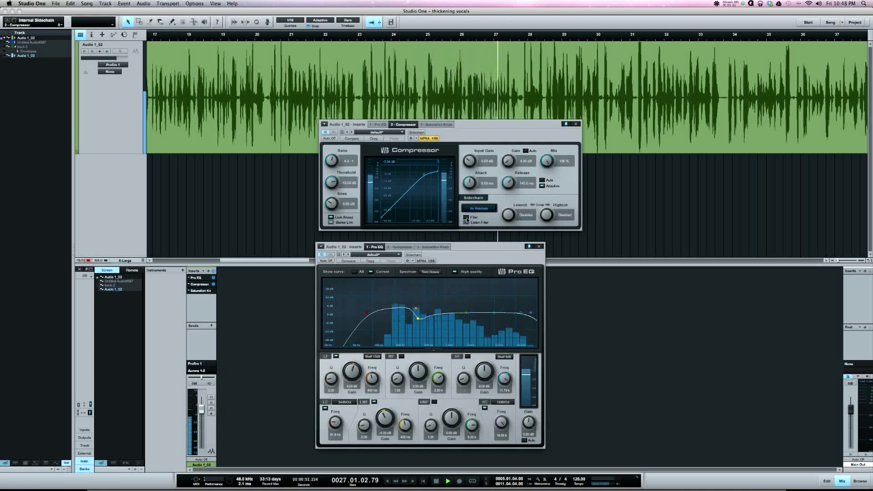
left_click(466, 218)
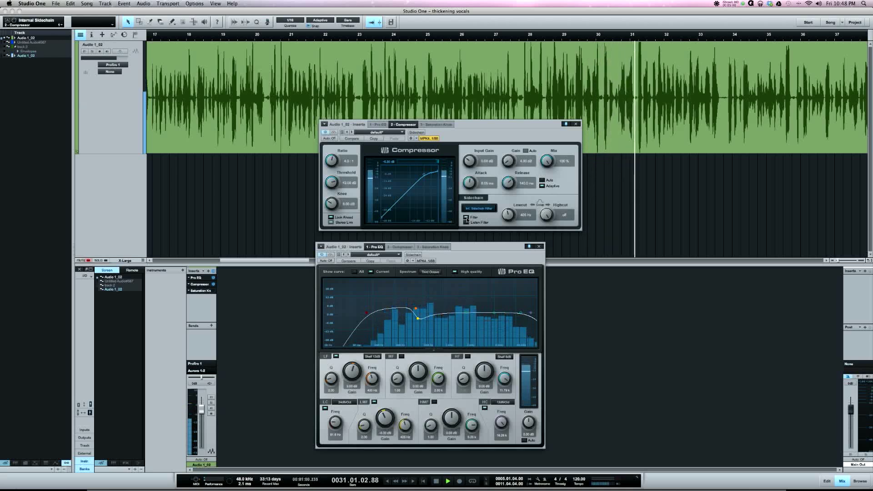
key("space")
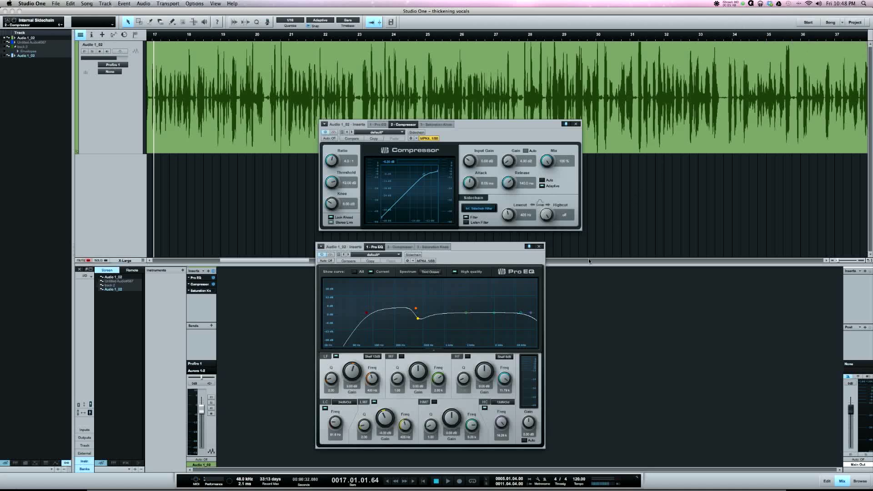
- Open the Softube Saturation Knob insert and place its window beside the Pro EQ
double_click(200, 292)
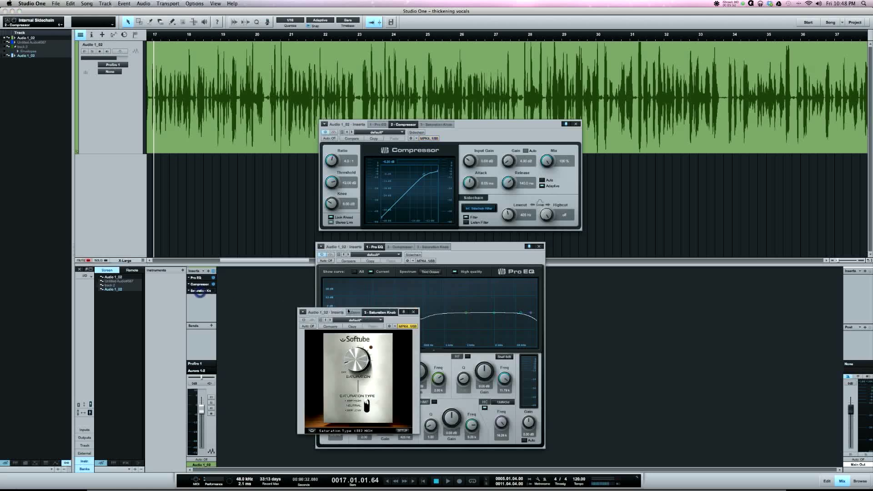
left_click_drag(561, 292, 660, 259)
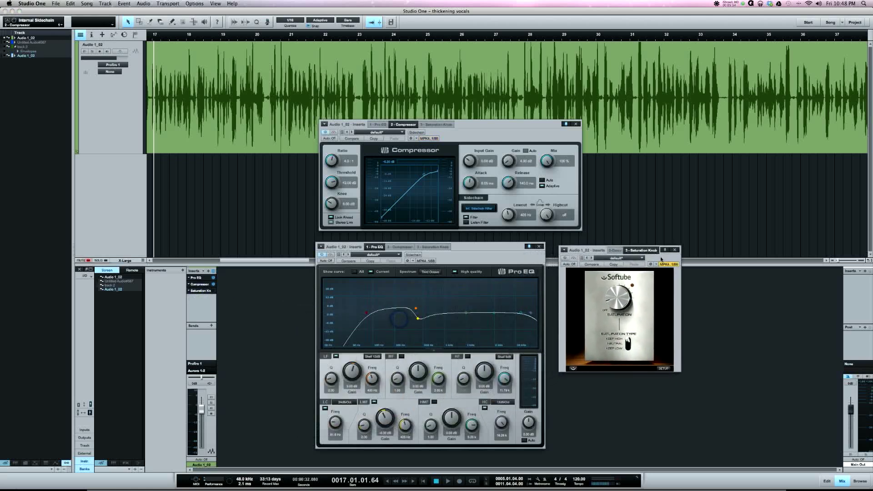
- Play the vocal, compare it with the Saturation Knob bypassed and active, and stop playback
mouse_move(619, 298)
left_click_drag(608, 296, 613, 296)
mouse_move(620, 301)
left_mouse_down()
mouse_move(617, 285)
mouse_move(620, 298)
left_mouse_up()
key("space")
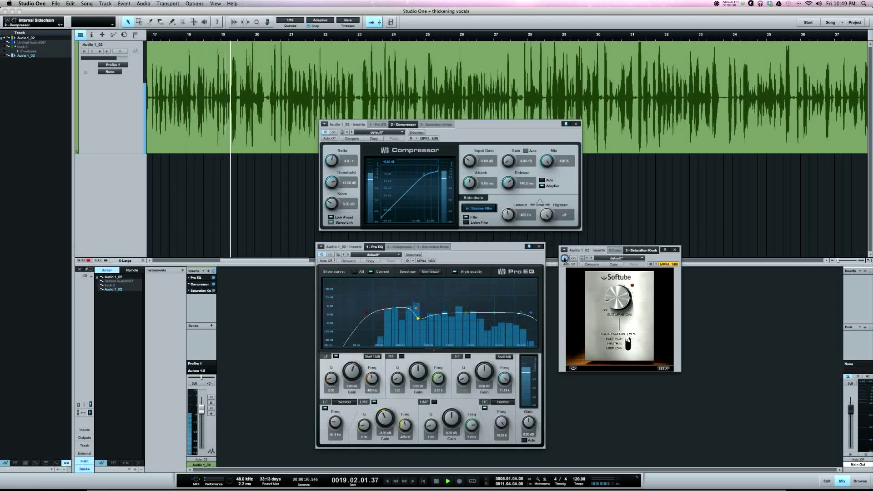
left_click(565, 259)
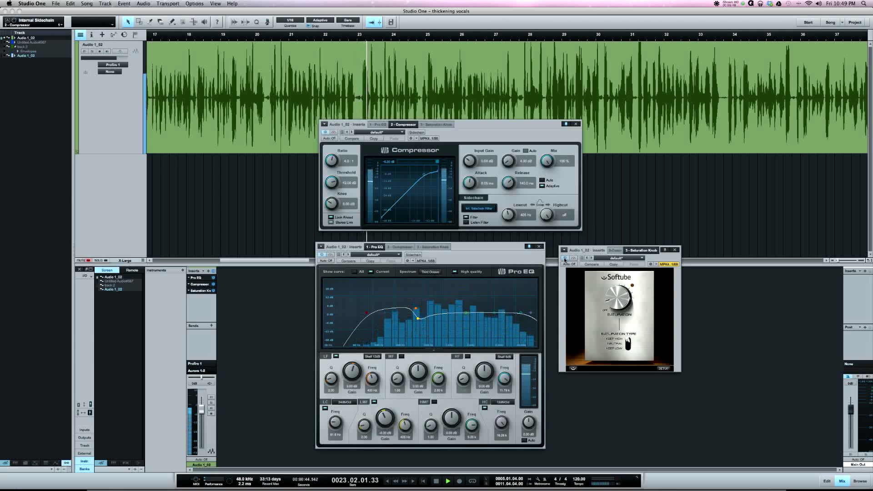
left_click(564, 260)
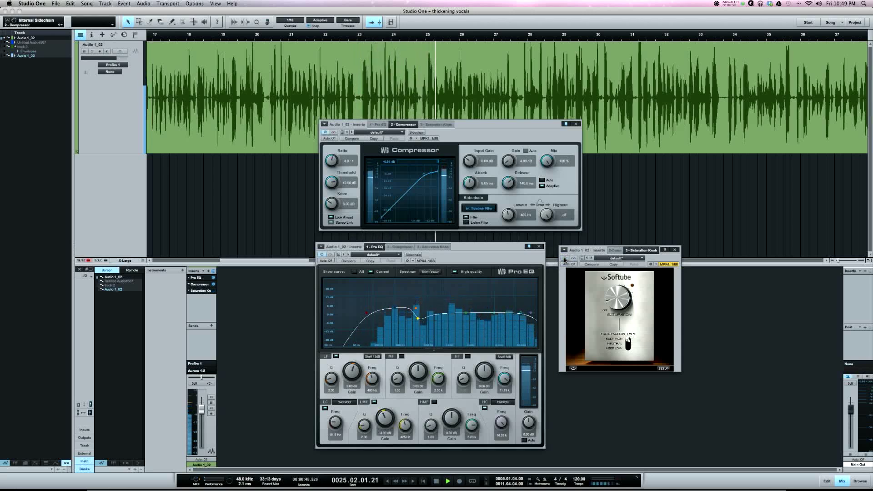
left_click(565, 259)
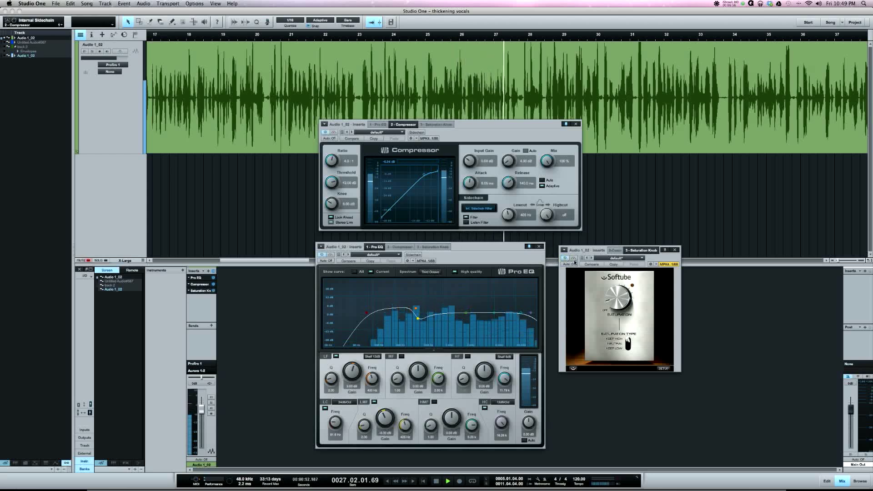
key("space")
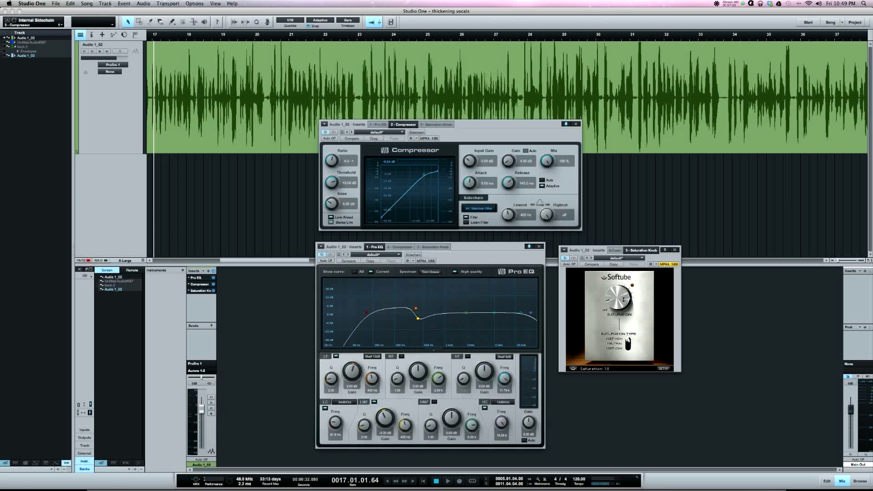
- Raise the Saturation Knob's amount to about 2.0 and audition the vocal with it
left_click_drag(624, 299, 620, 291)
key("space")
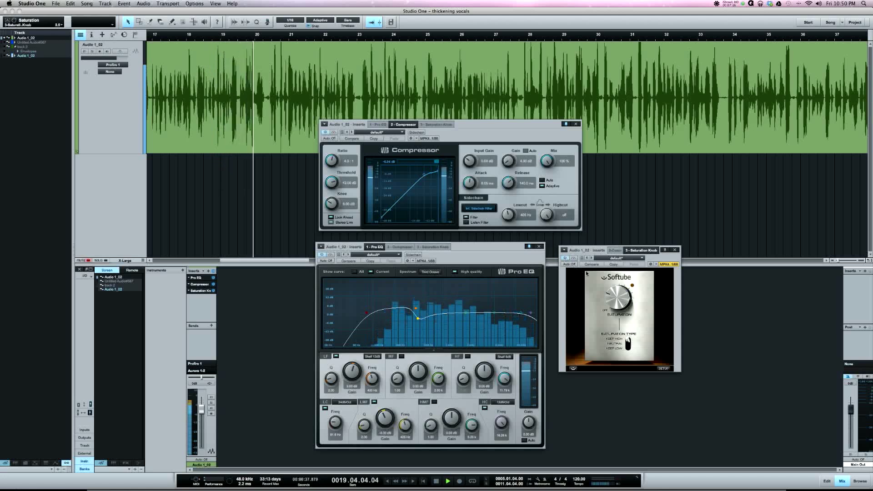
key("space")
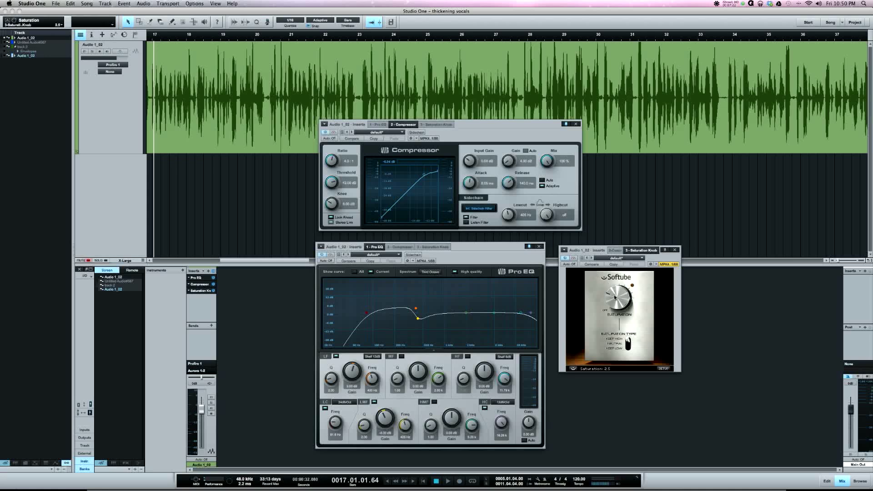
- Readjust the Saturation Knob's amount and set its saturation type to Keep High
left_click_drag(614, 297, 616, 305)
left_click(626, 344)
left_click(628, 345)
- Play the vocal, compare it with all of its inserts bypassed and active, and stop playback
left_click(215, 271)
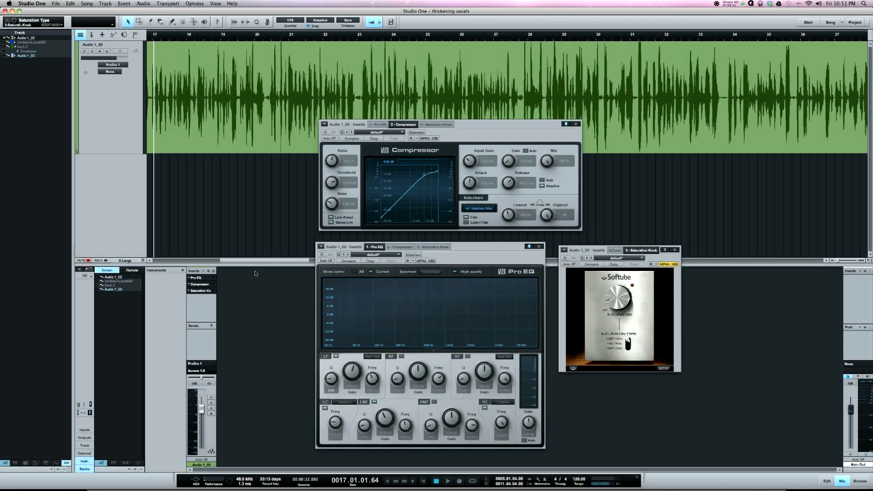
key("space")
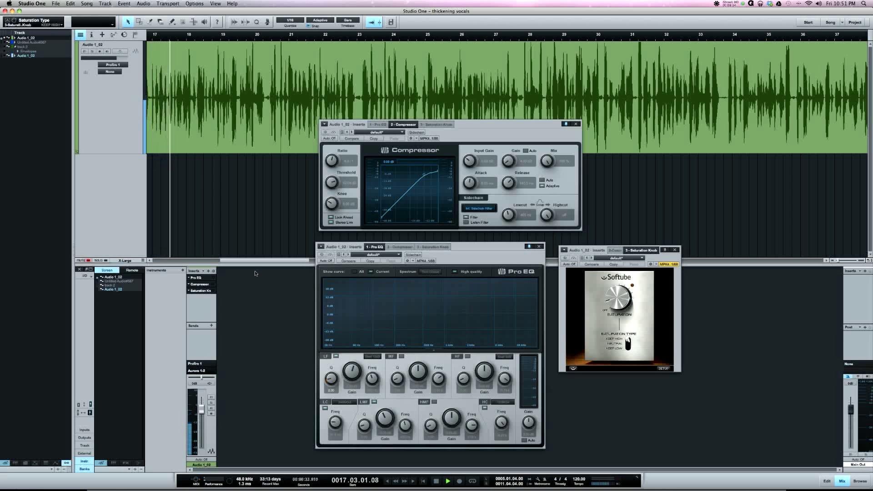
left_click(214, 271)
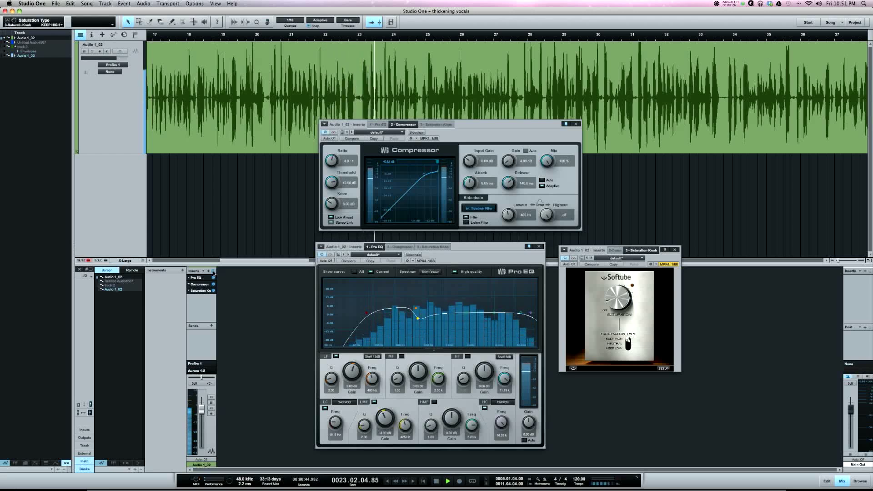
left_click(213, 271)
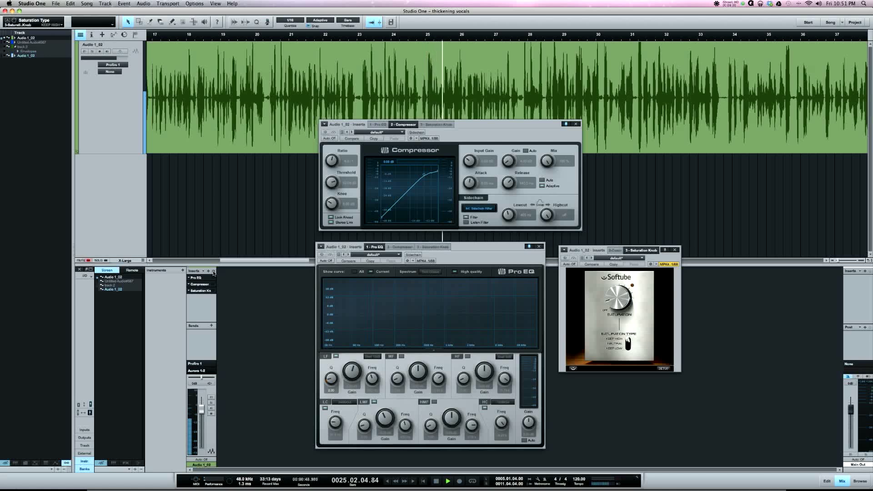
left_click(214, 271)
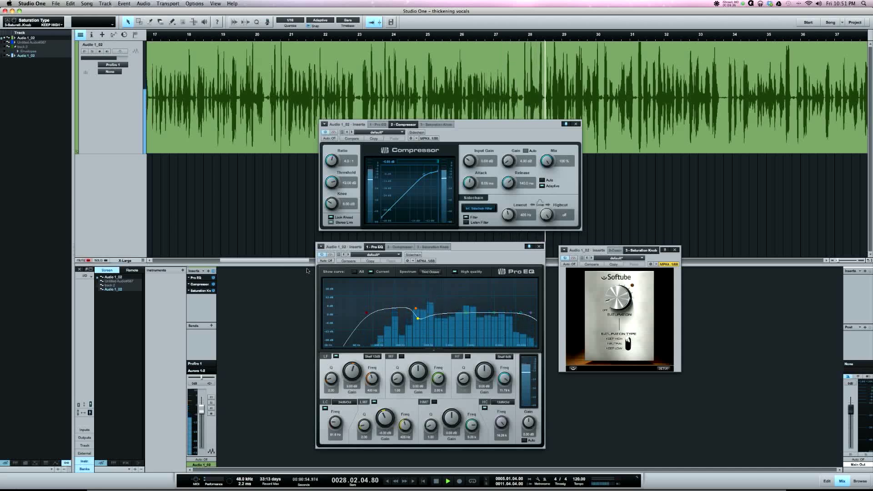
key("space")
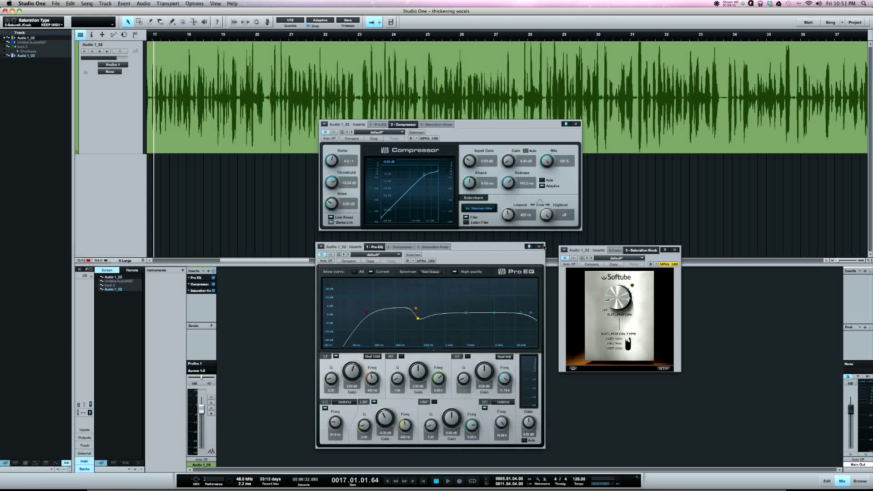
- Close the Compressor, Pro EQ and Saturation Knob windows
left_click(576, 124)
left_click(539, 246)
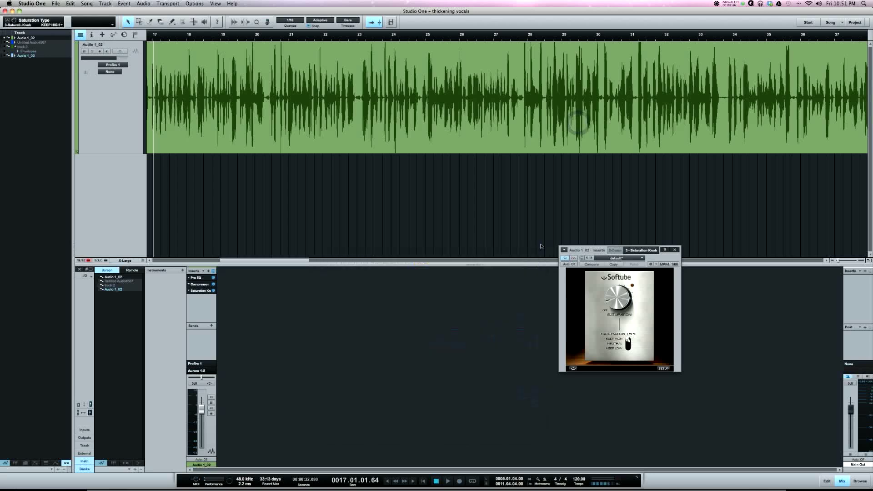
left_click(675, 251)
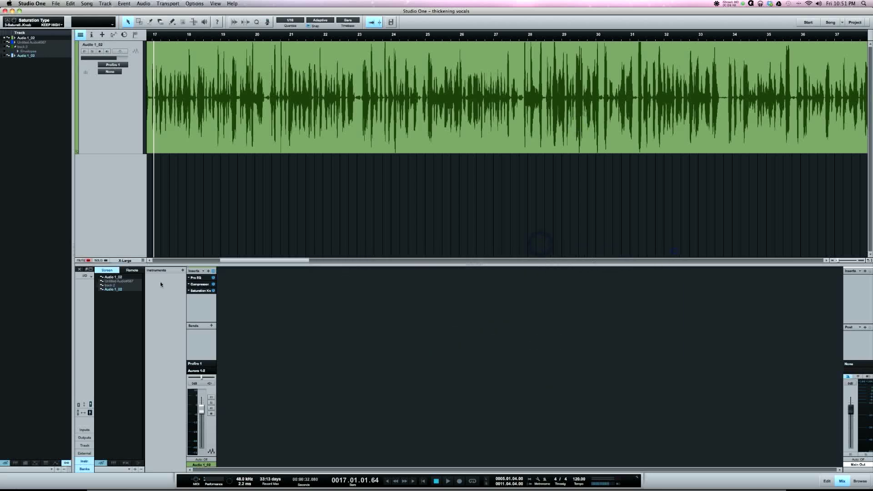
- Show the hidden second Audio 1_02 track, unmute it, and mute the first vocal track
left_click(114, 289)
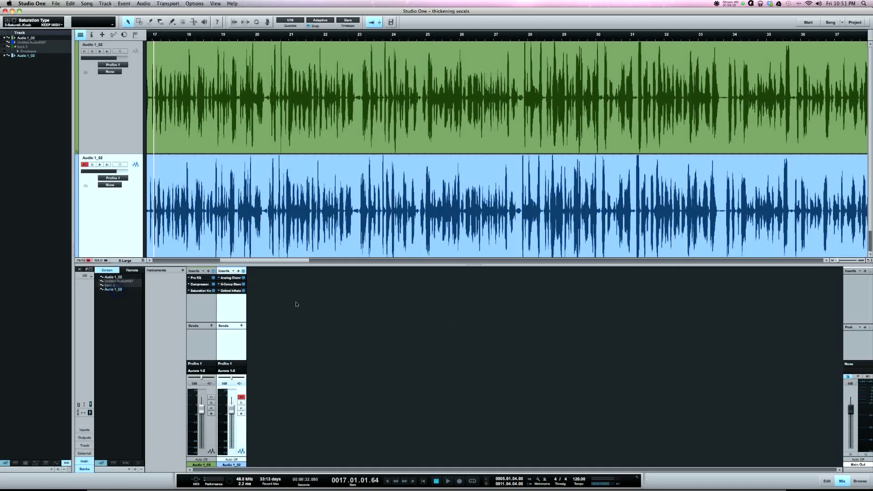
left_click(239, 398)
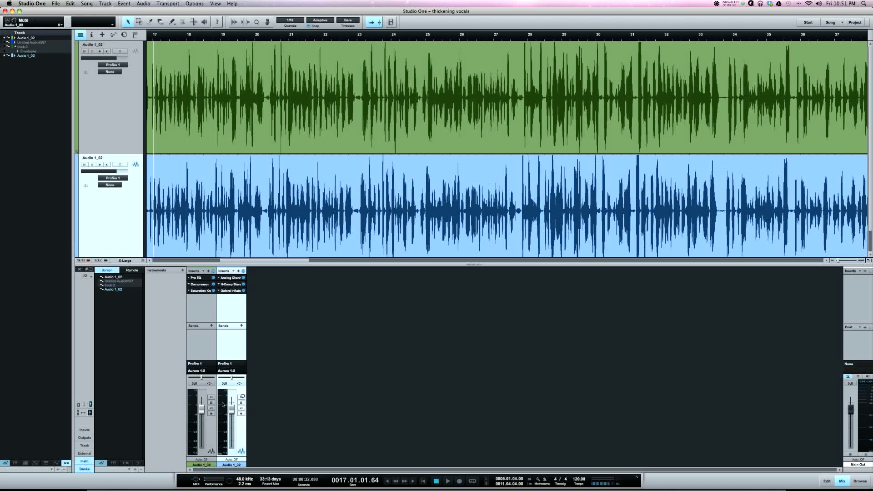
left_click(216, 400)
left_click(210, 398)
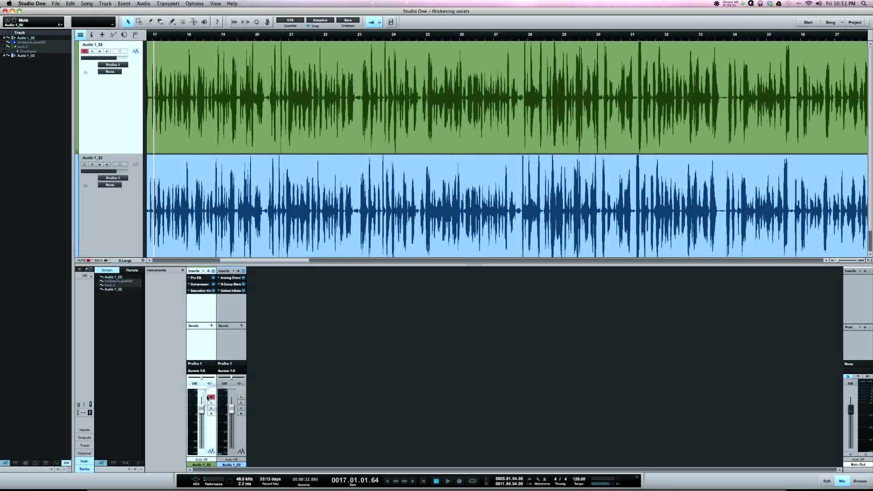
- Open the second track's Analog Channel AC202 and H-Comp Stereo inserts, moving H-Comp clear of the Analog Channel window
left_click(241, 278)
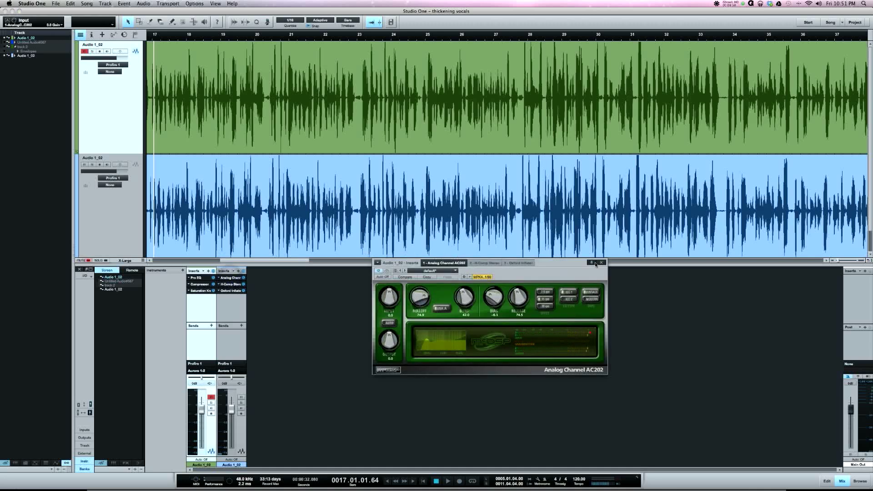
left_click(236, 285)
left_click(232, 284)
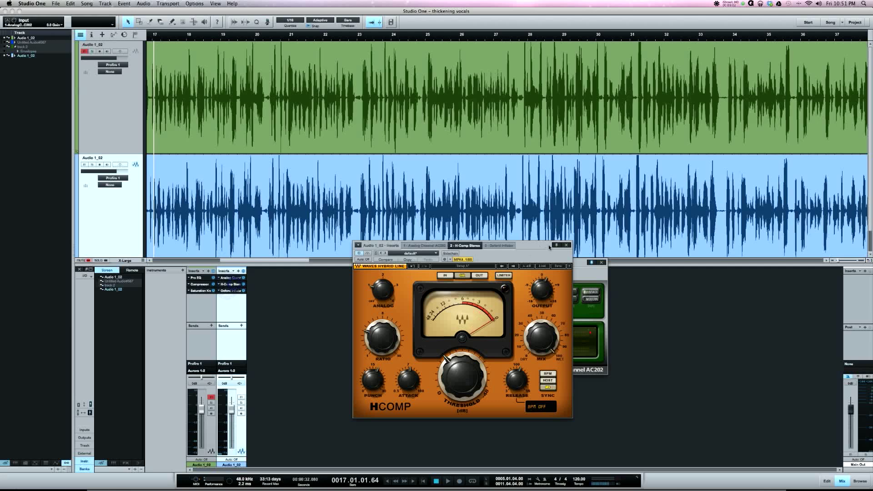
left_click_drag(548, 248, 822, 228)
- Open the second track's Oxford Inflator insert and arrange it and the Analog Channel so the plug-in windows do not overlap
left_click(232, 291)
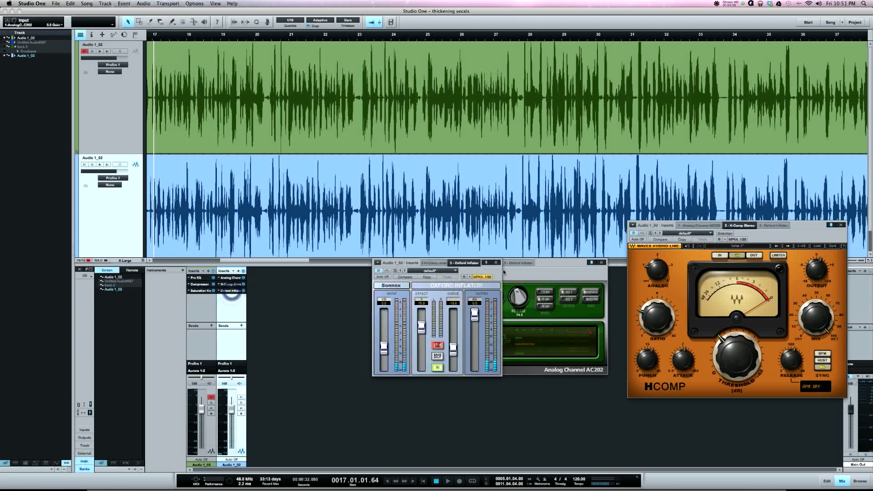
left_click_drag(503, 272, 171, 307)
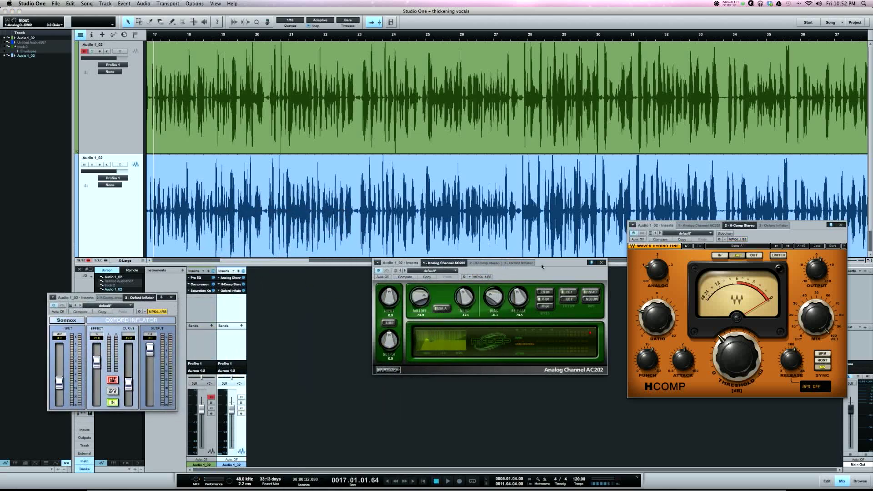
left_click_drag(536, 267, 490, 265)
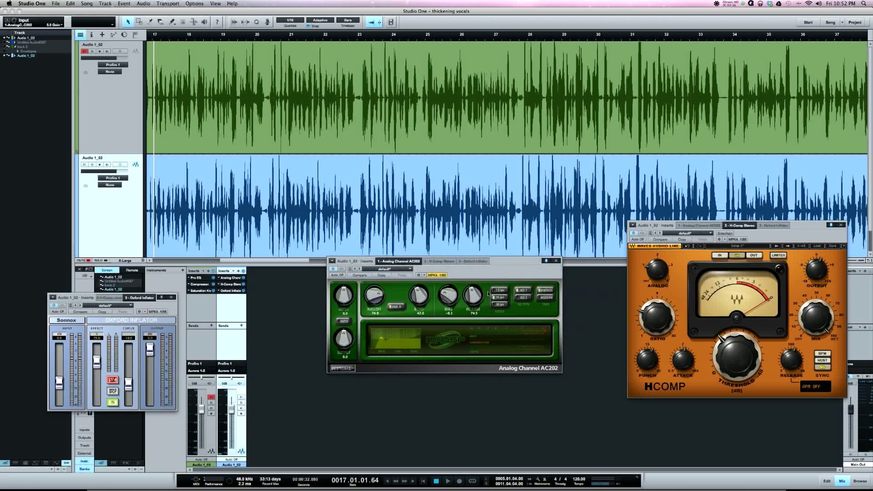
left_click_drag(511, 268, 513, 263)
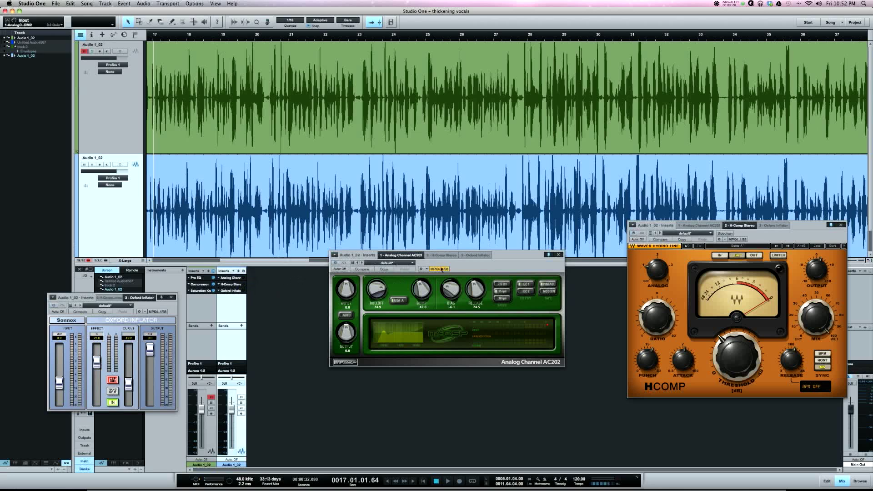
- Play the second vocal track with its inserts bypassed, activate Analog Channel AC202 during playback, and stop
key("space")
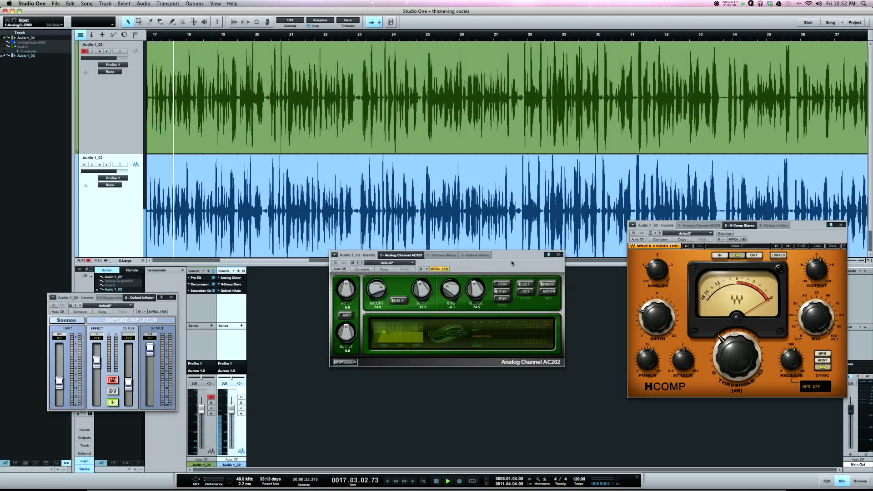
left_click(336, 263)
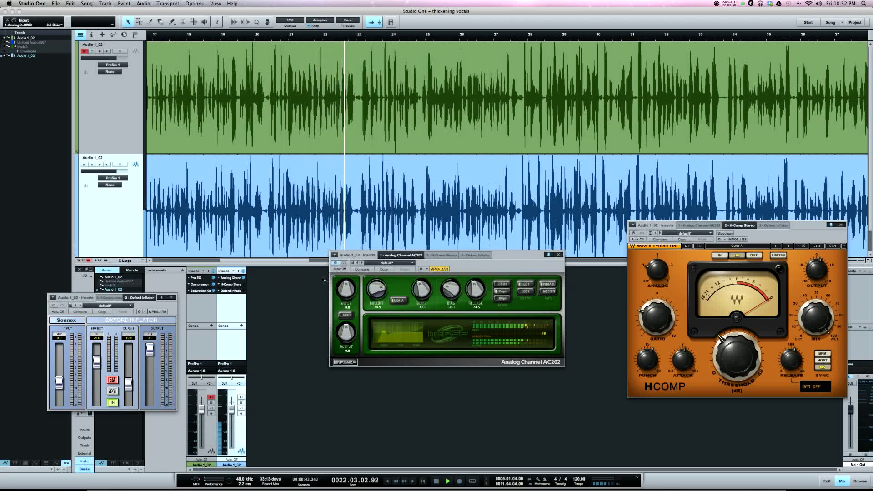
key("space")
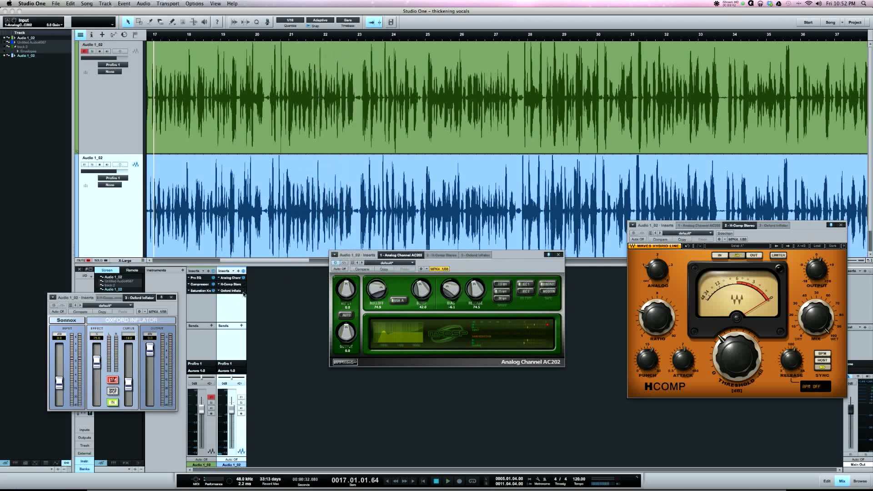
- Place the Oxford Inflator window below the Analog Channel window, near H-Comp
left_click_drag(164, 299, 601, 371)
left_click_drag(519, 256, 536, 228)
- Play the vocal, activating the Oxford Inflator and toggling the track's whole insert chain during playback, and stop
key("space")
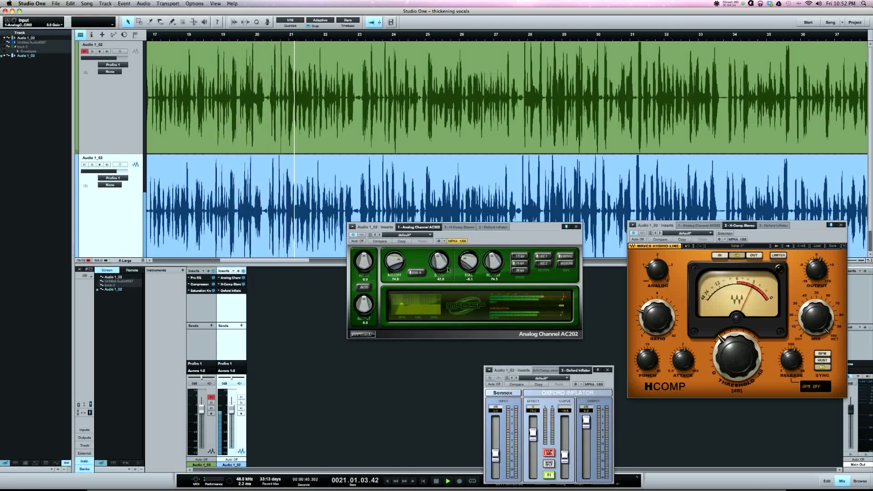
left_click(241, 291)
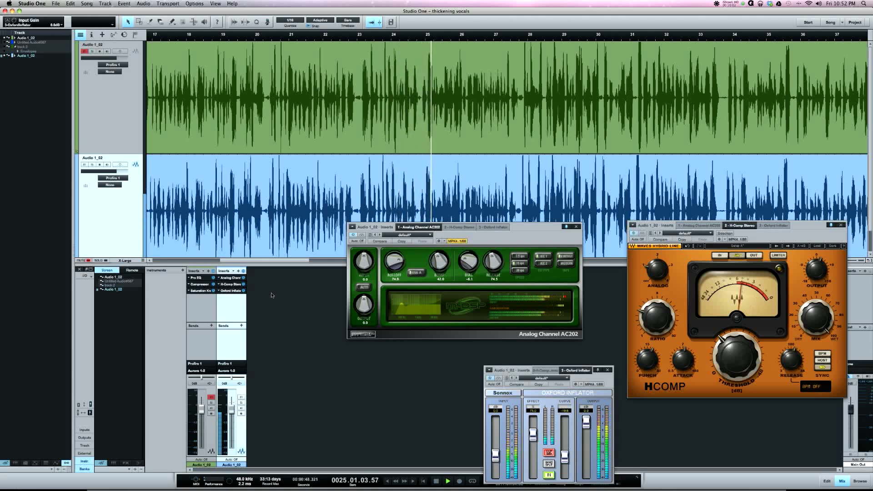
left_click(243, 271)
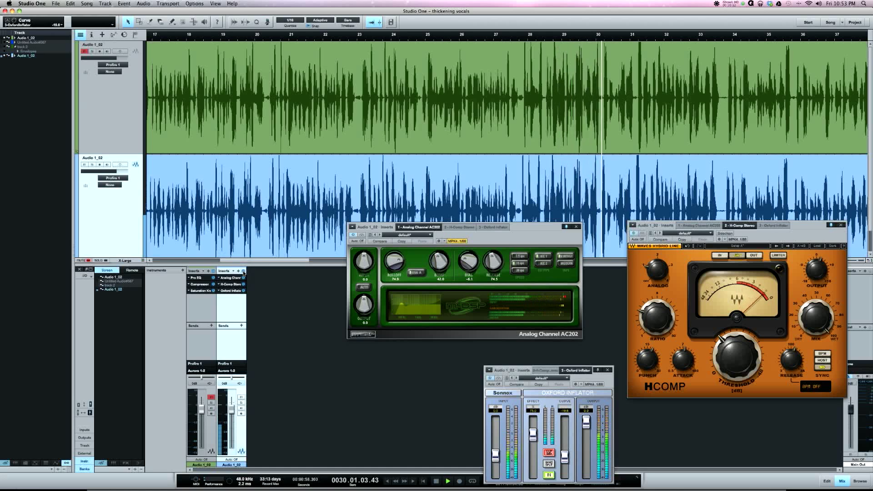
key("space")
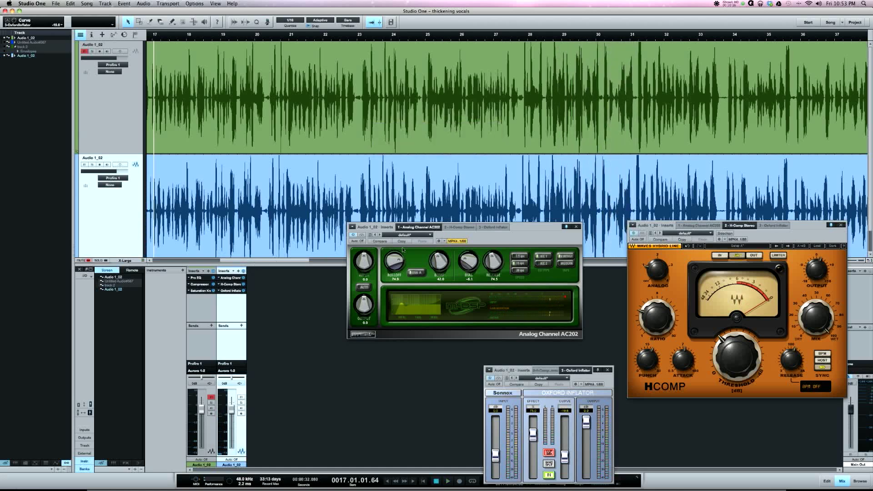
- Lower the Analog Channel's Bump to about 38% and group the Analog Channel, H-Comp and Oxford Inflator windows closer together
left_click_drag(528, 226, 481, 205)
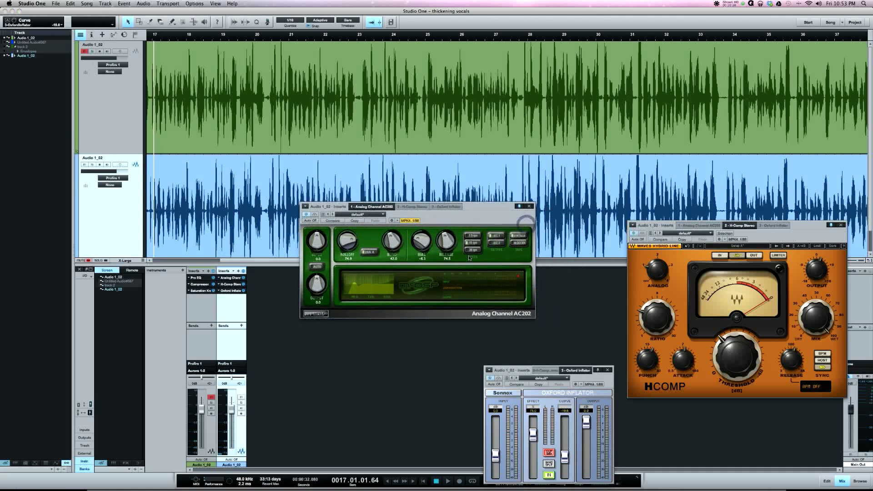
left_click_drag(393, 248, 389, 257)
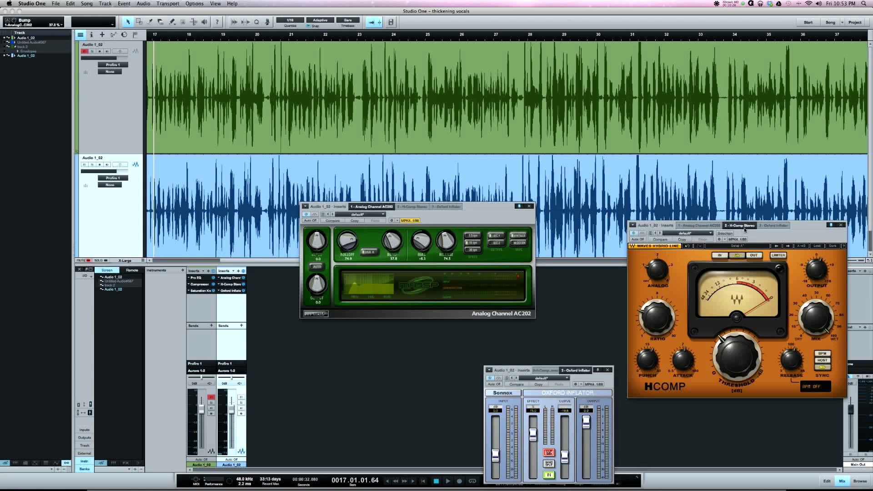
left_click_drag(755, 233, 681, 173)
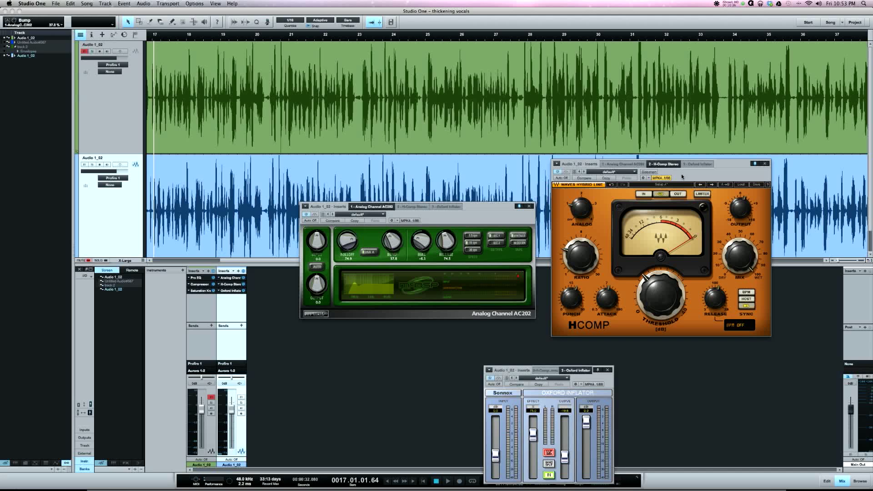
left_click_drag(583, 371, 485, 339)
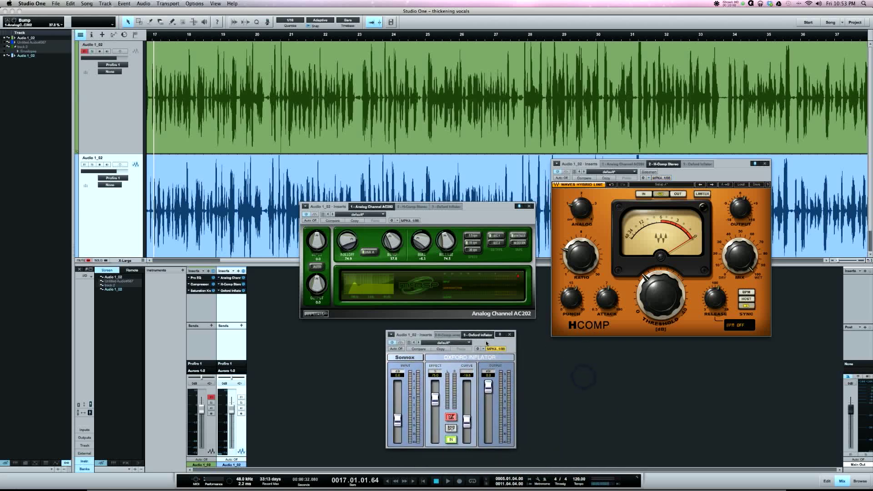